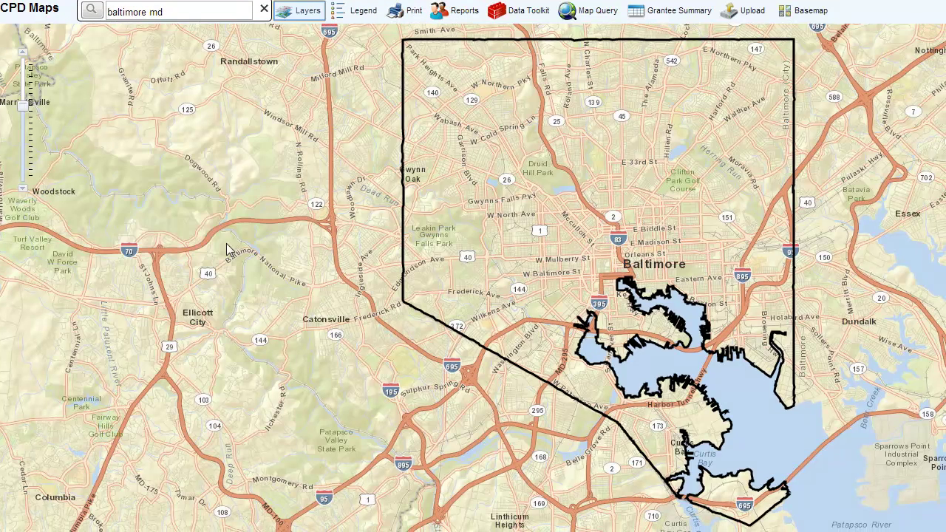
- Show the HOME Multifamily Activities layer from the HOME group of Activity and Property Locations on the map
left_click(306, 12)
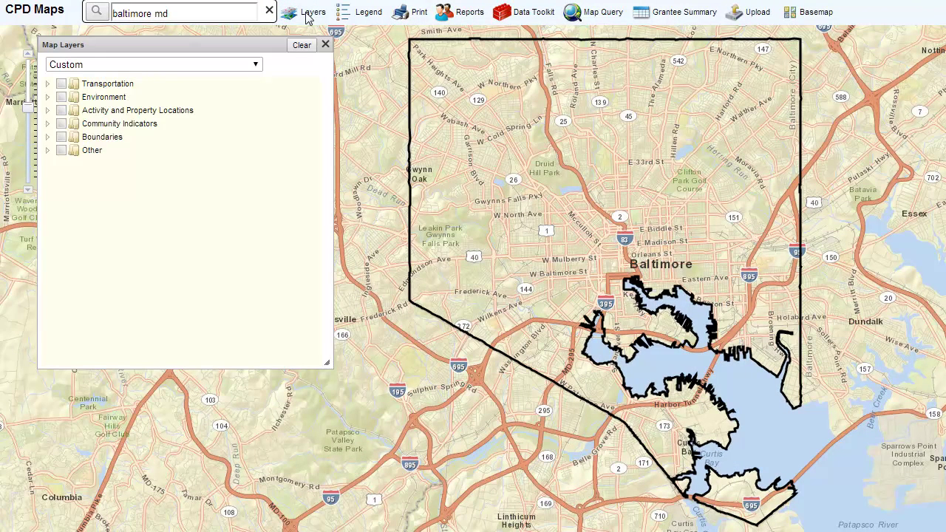
left_click(48, 111)
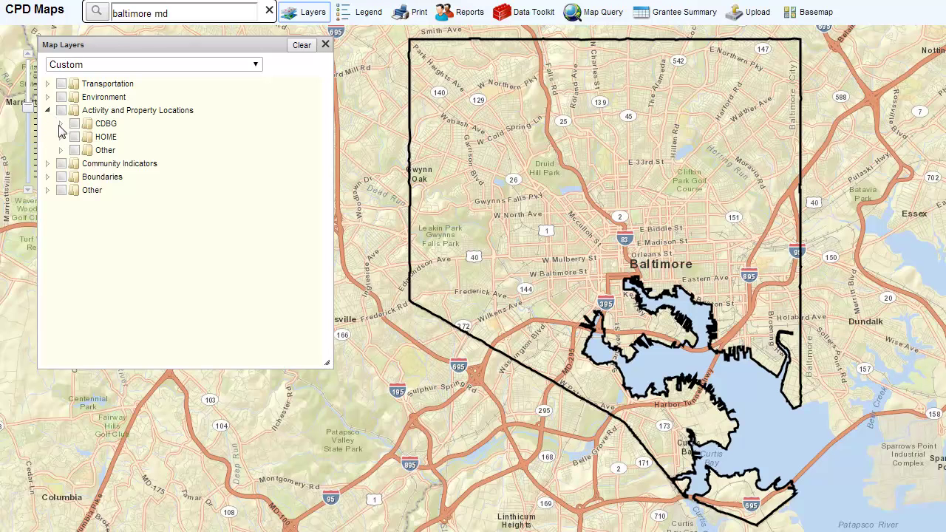
left_click(61, 137)
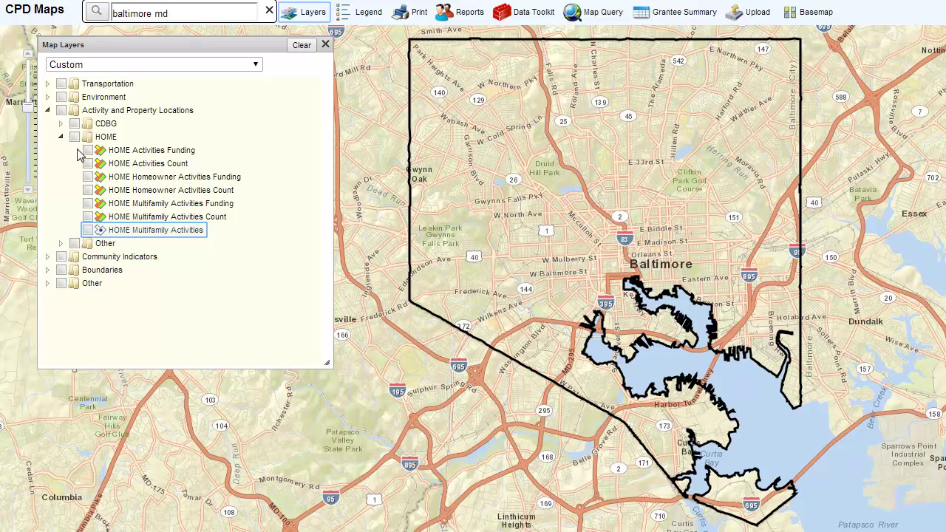
left_click(88, 229)
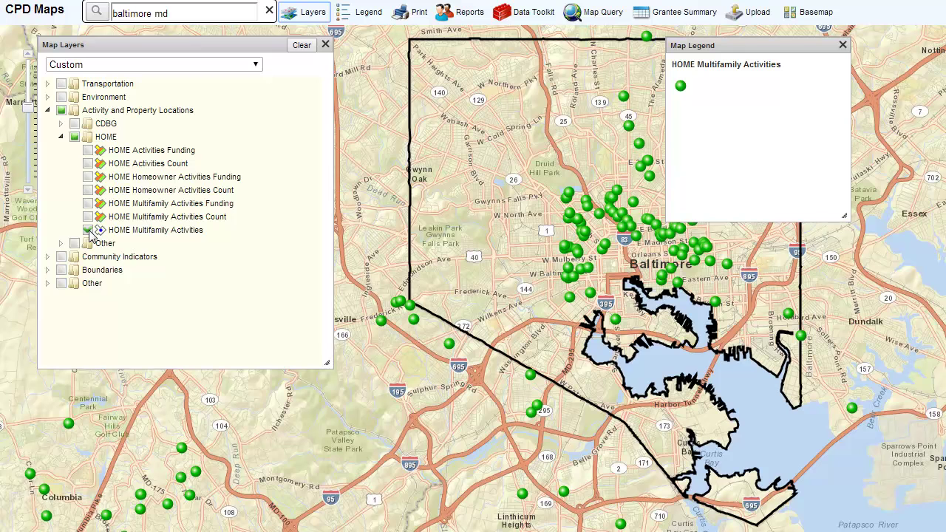
- Show the Housing Cost Burden layer from the Affordability indicators under Housing Need in Community Indicators
left_click(47, 256)
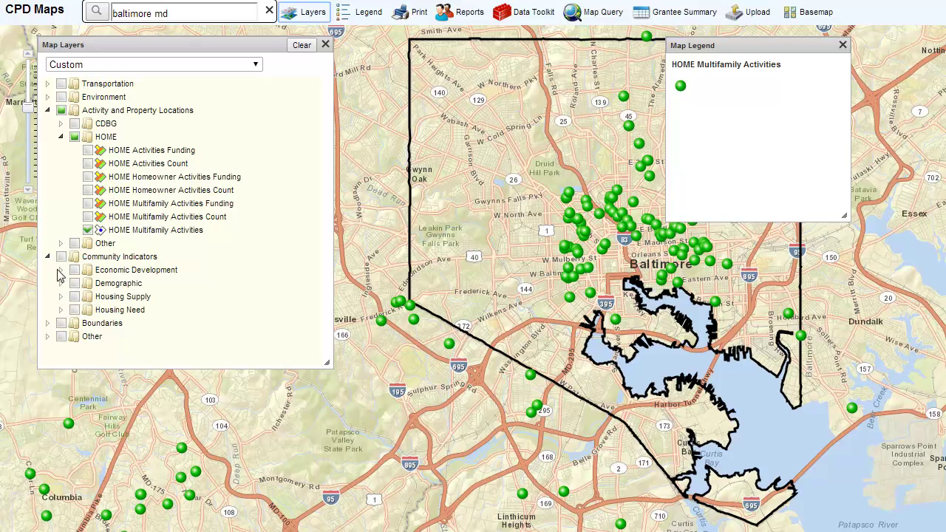
left_click(62, 310)
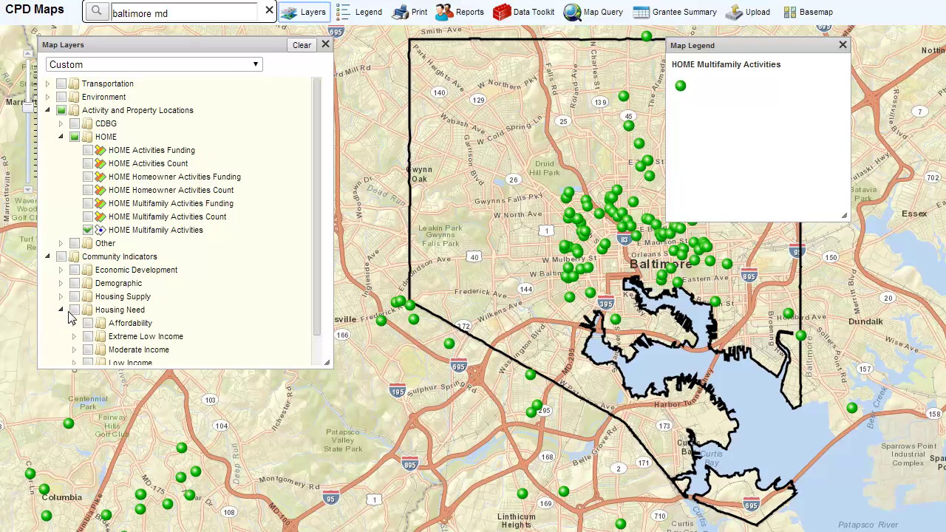
left_click(75, 324)
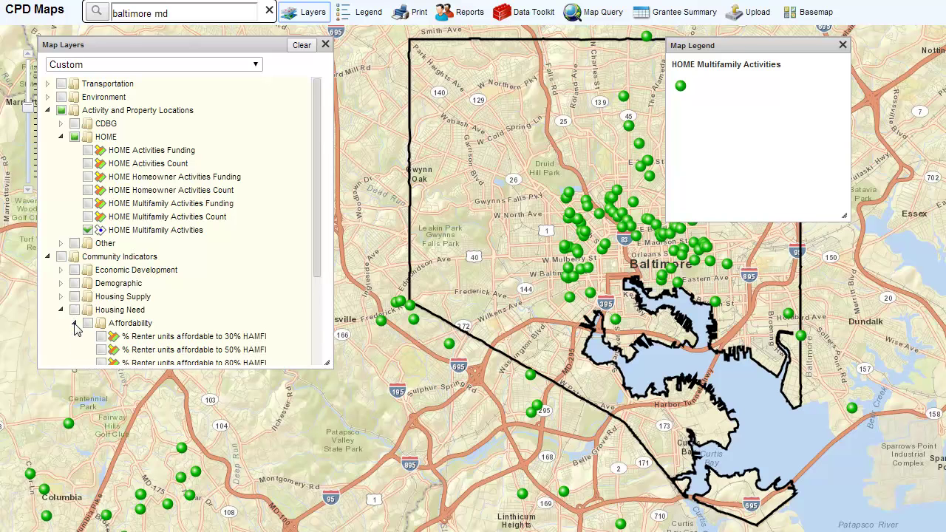
left_click_drag(314, 271, 311, 353)
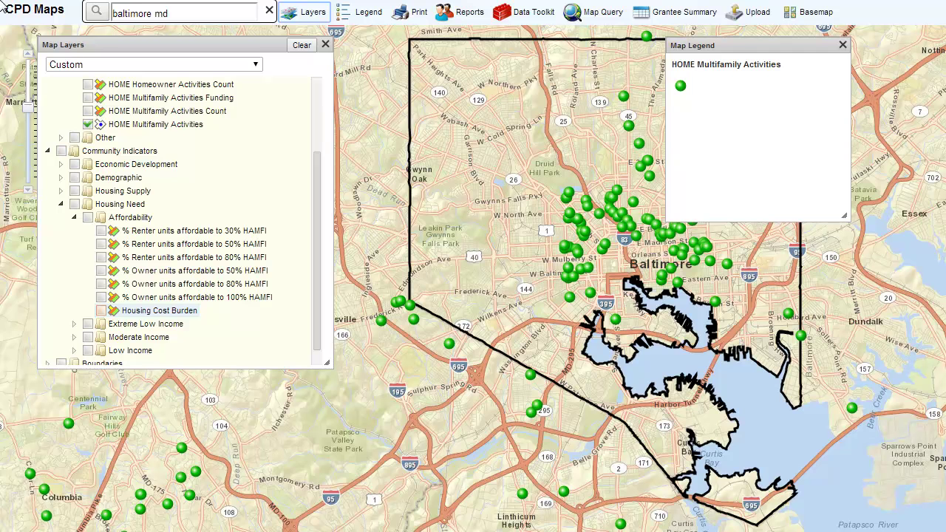
left_click(159, 310)
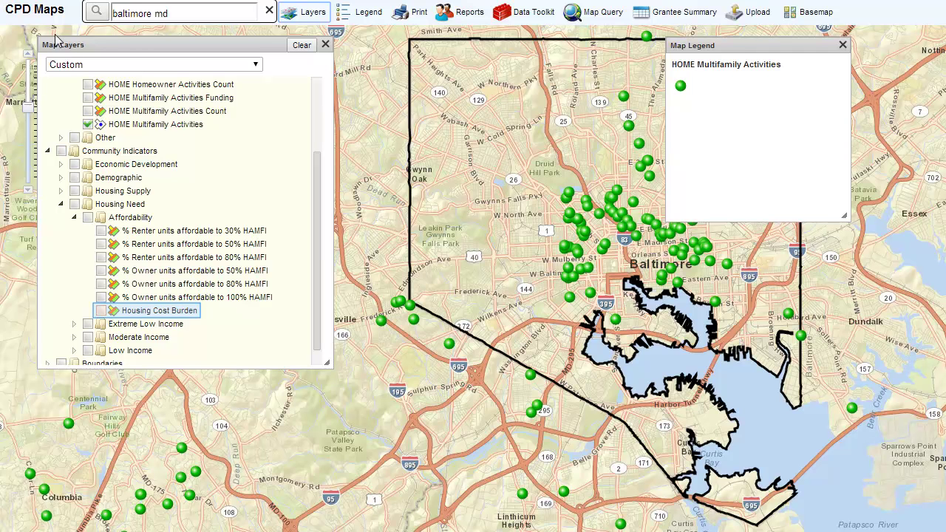
left_click(101, 310)
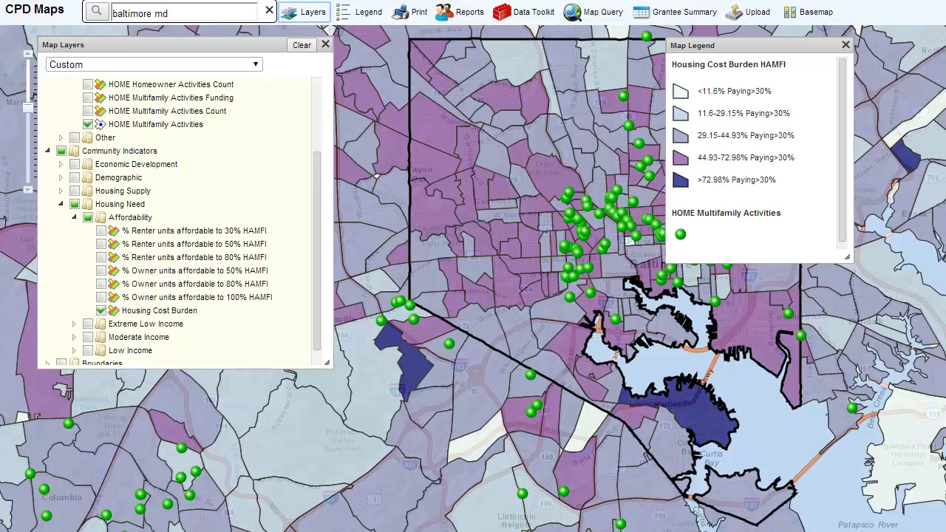
- Open the layer settings of Housing Cost Burden and make the layer more transparent, about two thirds of the way to opaque
left_click(102, 316)
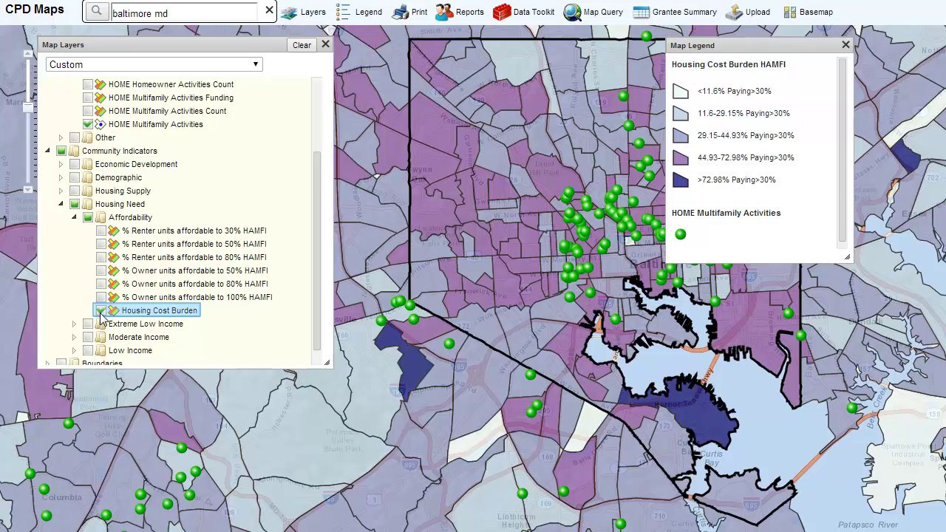
right_click(191, 318)
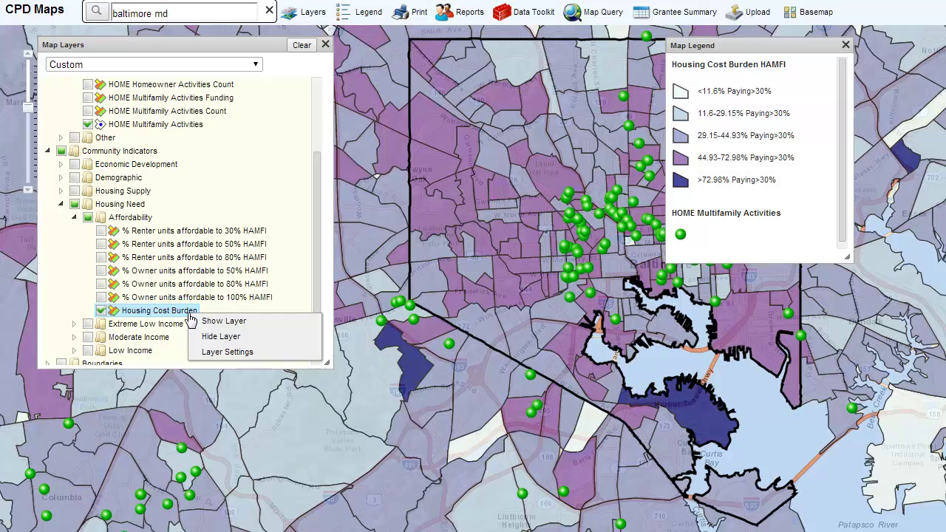
key("Up")
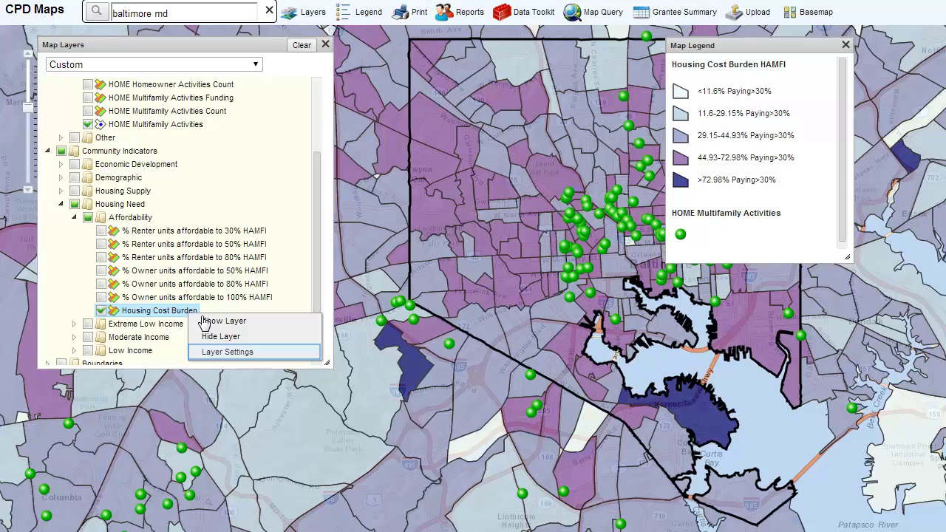
left_click(218, 354)
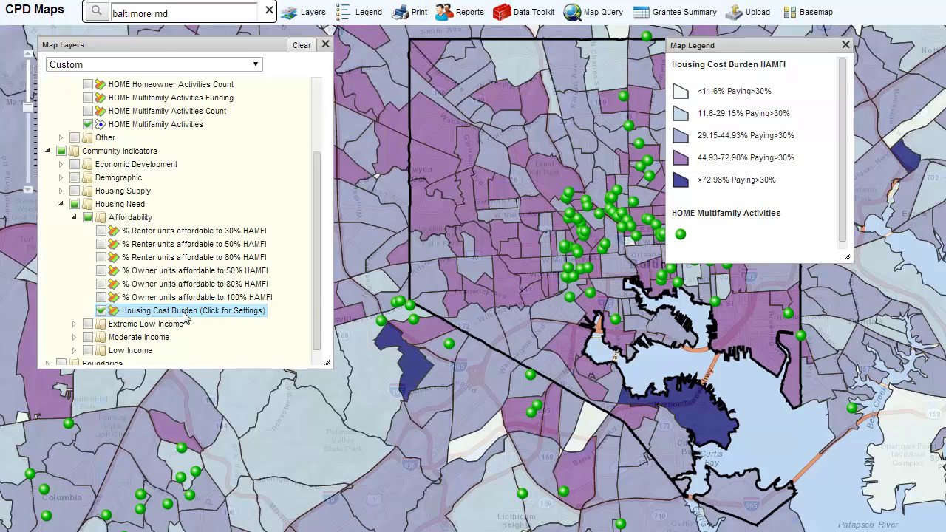
left_click(185, 311)
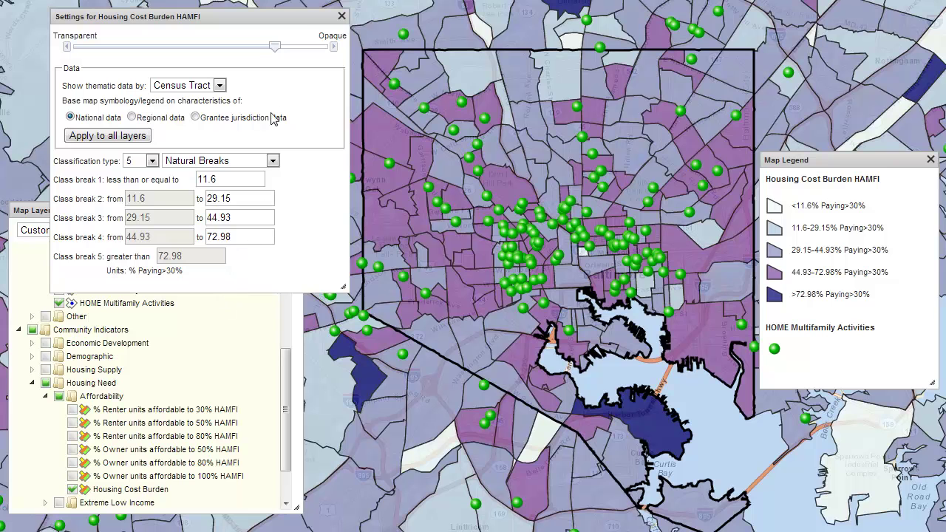
left_click_drag(274, 48, 335, 54)
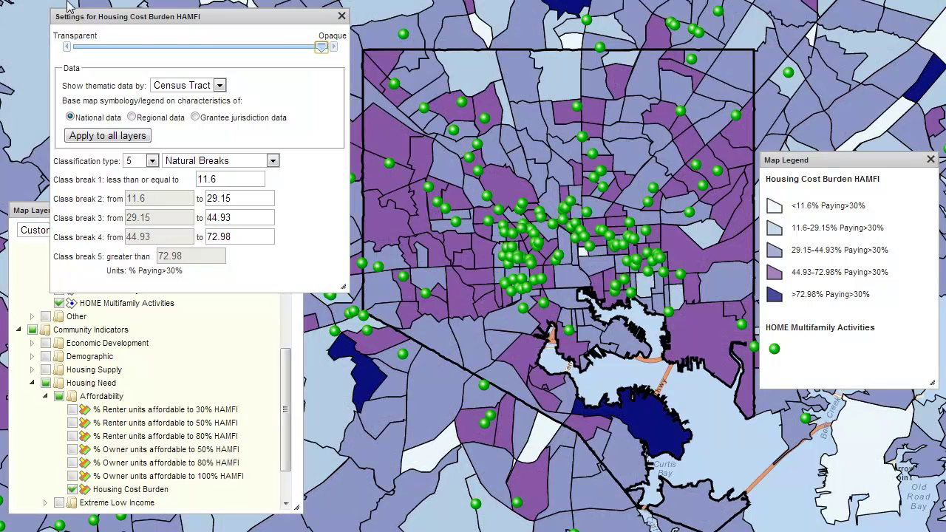
left_click_drag(322, 49, 245, 48)
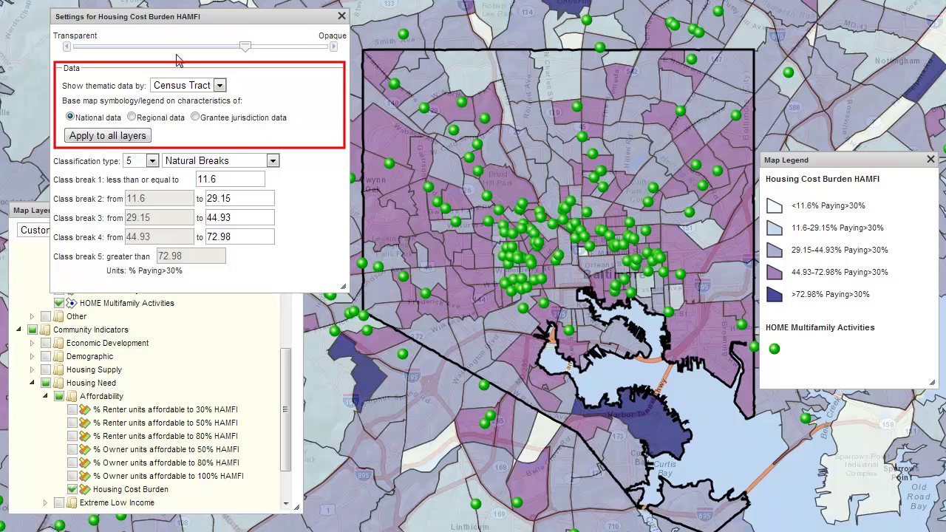
- Try basing the Housing Cost Burden symbology on grantee jurisdiction data and showing it by County, and return to Census Tract
left_click(195, 118)
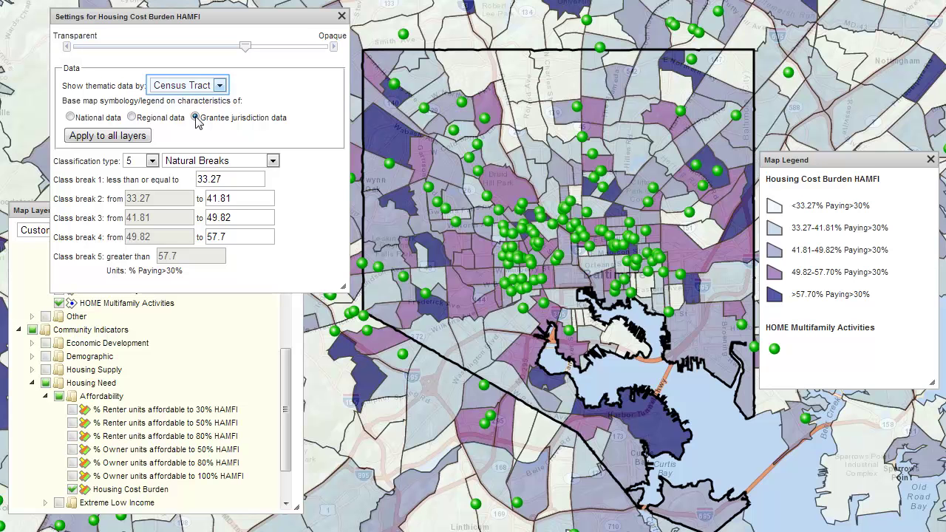
left_click(219, 87)
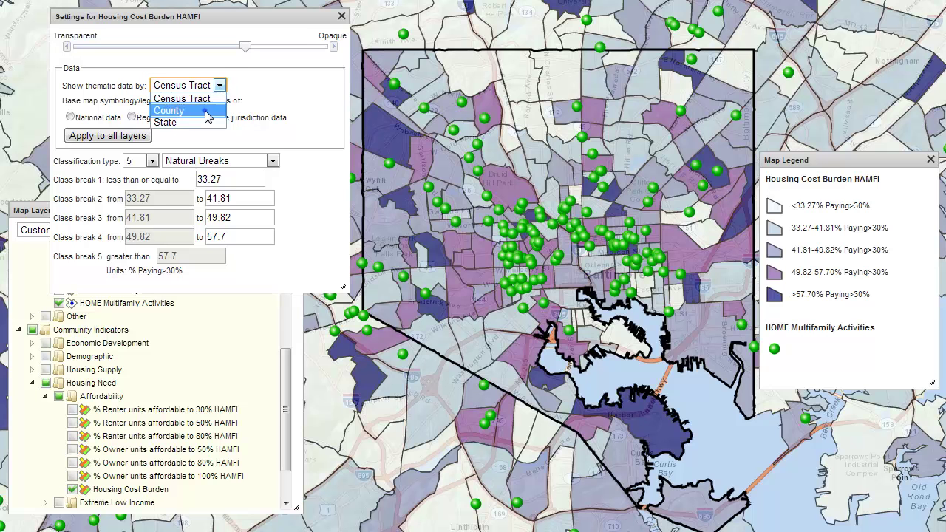
left_click(207, 111)
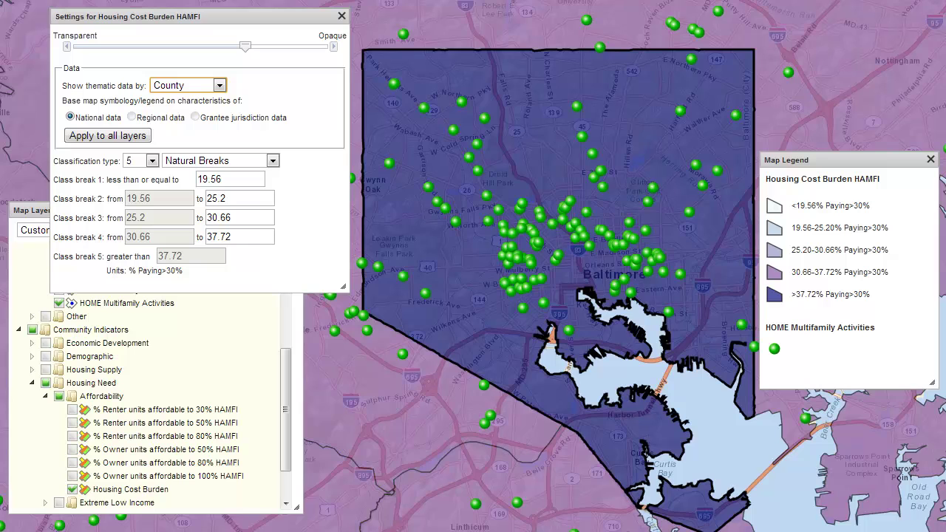
key("Up")
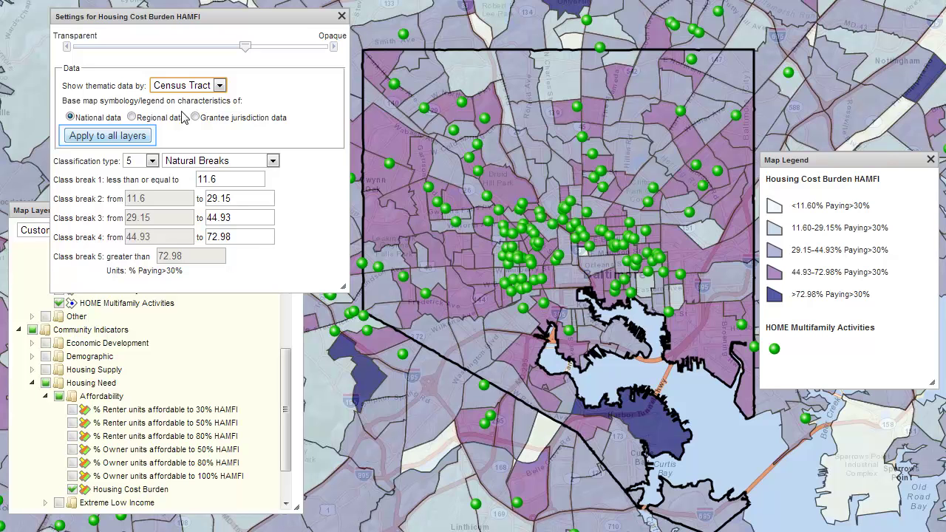
- Apply the data settings to all layers and classify Housing Cost Burden into 3 Custom classes with breaks at 35 and 50
left_click(137, 140)
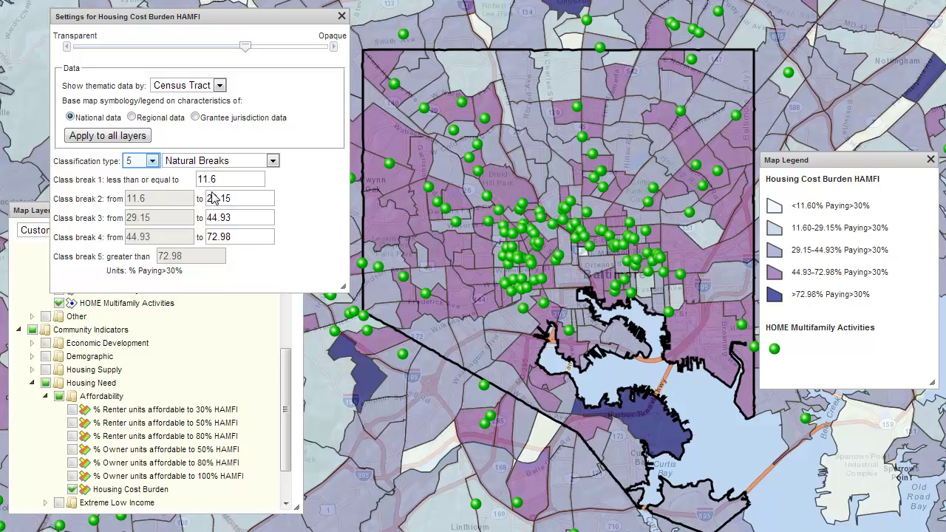
left_click(151, 162)
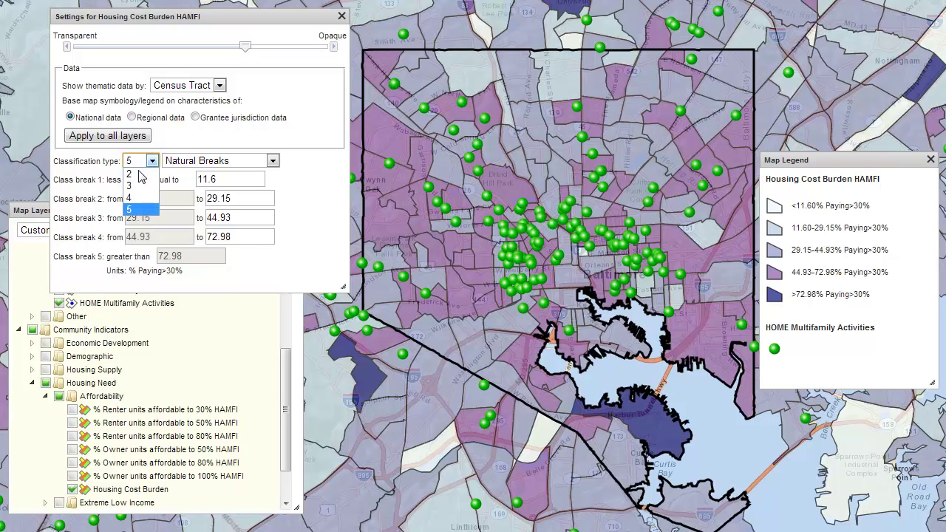
left_click(132, 211)
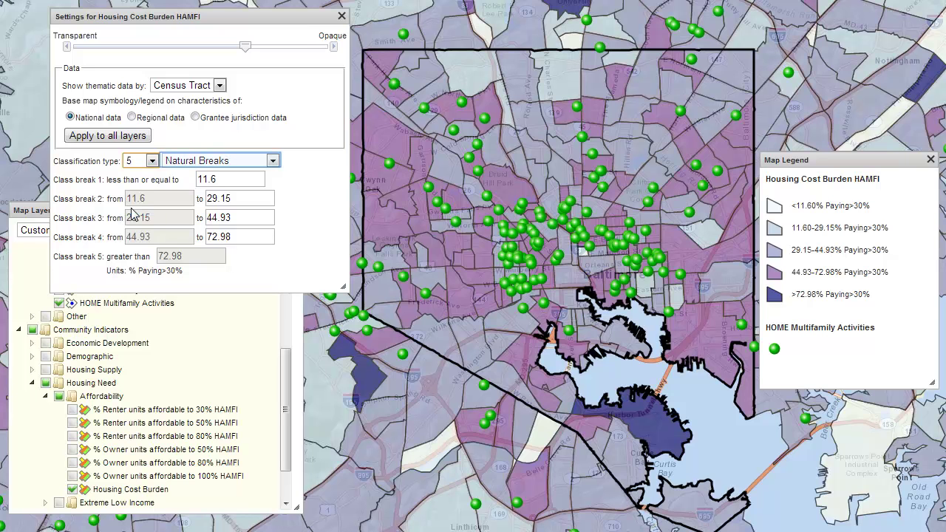
left_click(272, 161)
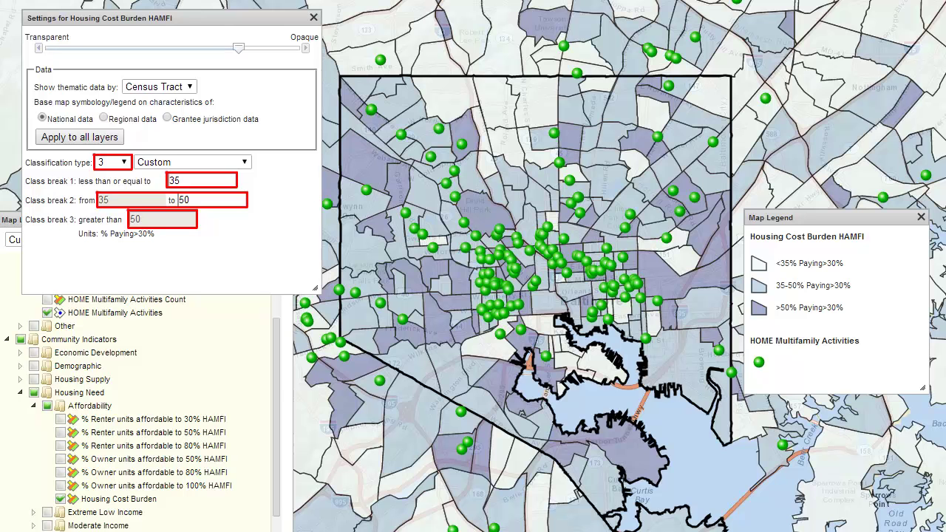
left_click(313, 17)
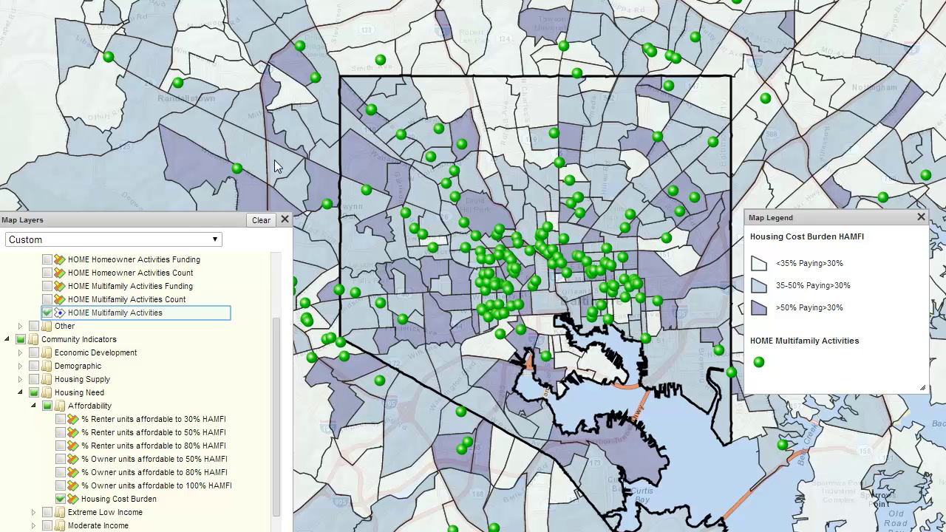
- Open the layer settings of HOME Multifamily Activities
right_click(150, 315)
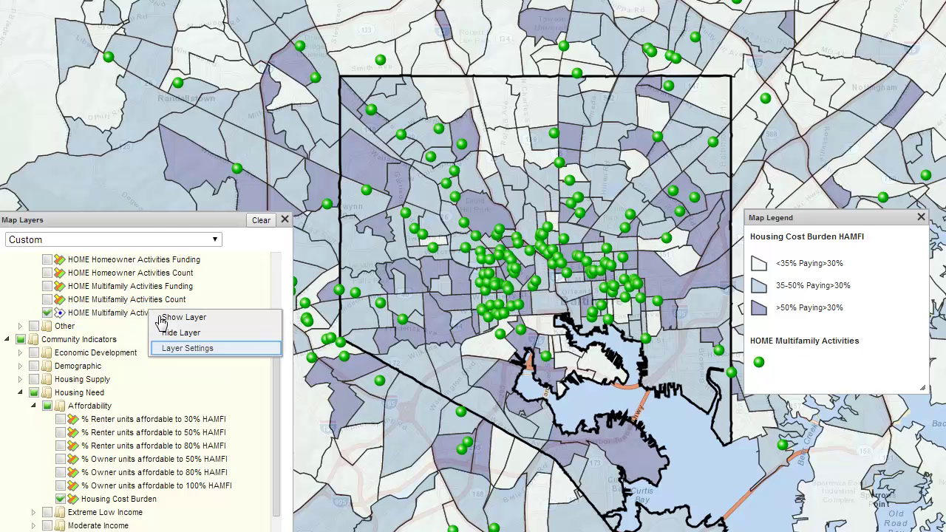
left_click(167, 348)
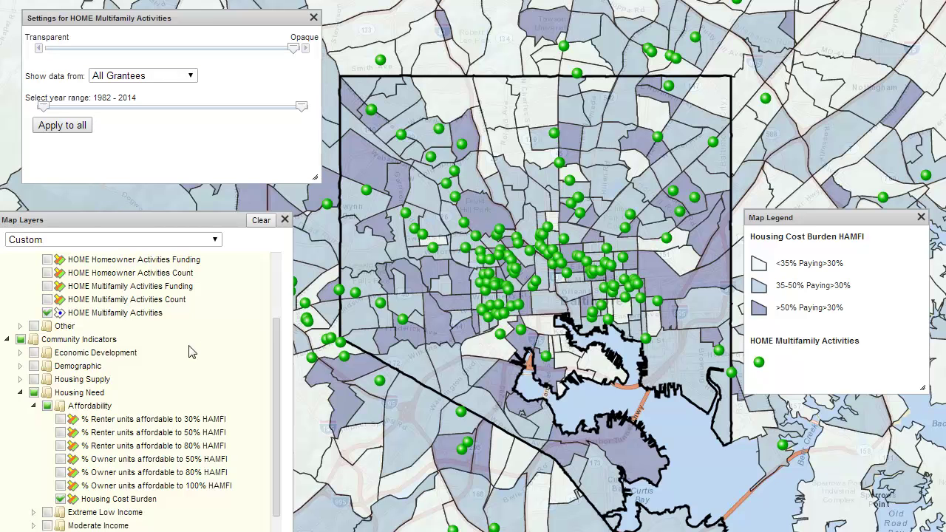
mouse_move(294, 49)
left_mouse_down()
mouse_move(46, 74)
mouse_move(294, 49)
left_mouse_up()
key("Tab")
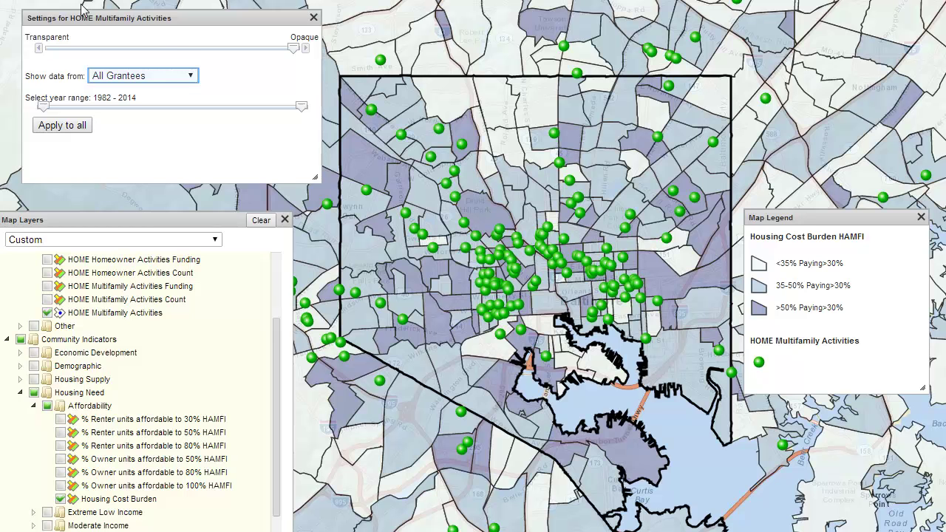
- Try showing HOME Multifamily Activities from Entitlement Grantees only, and switch the data back to All Grantees
left_click(191, 77)
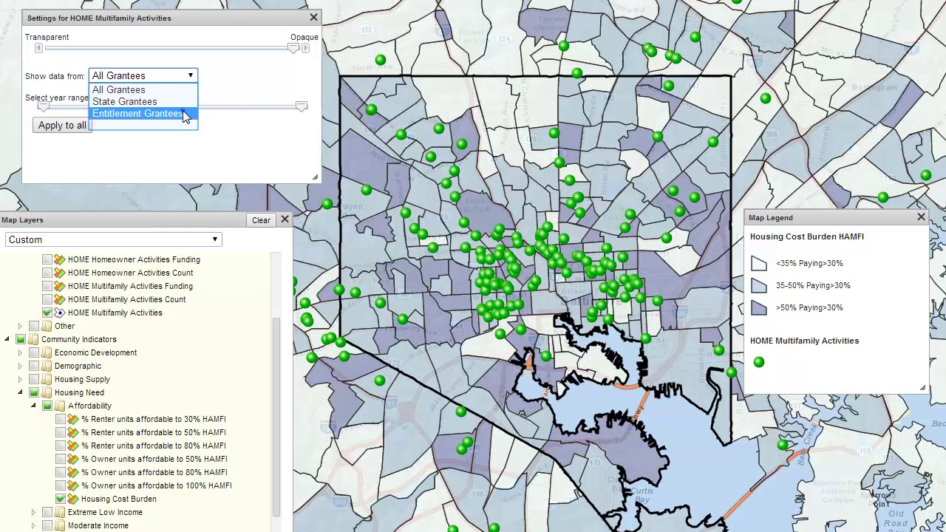
left_click(185, 114)
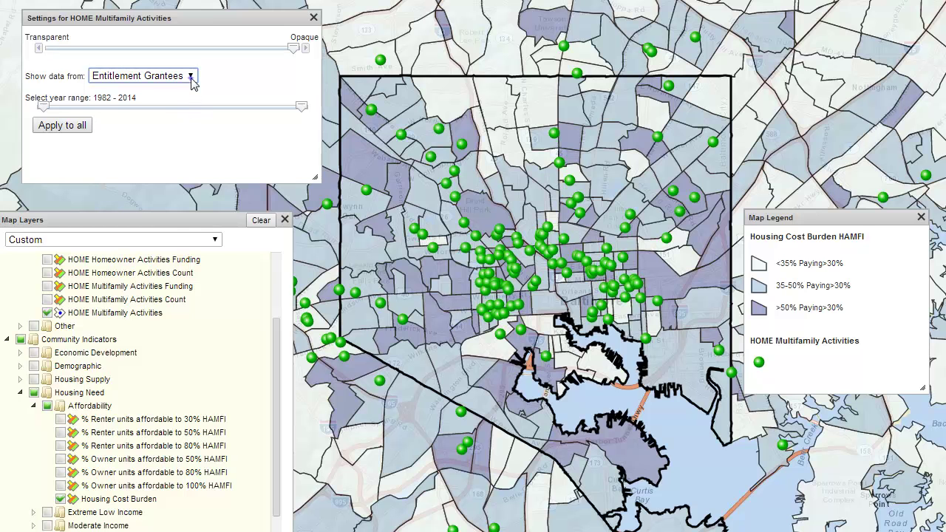
left_click(190, 77)
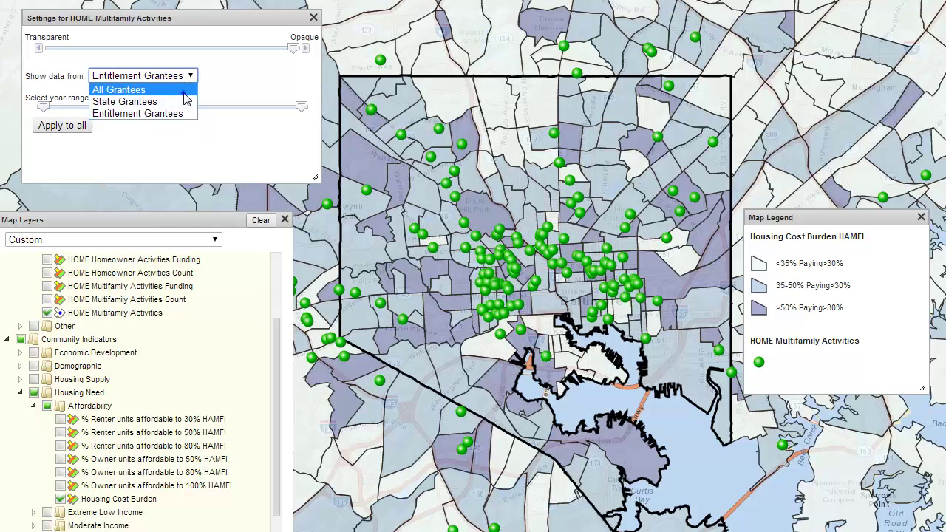
left_click(186, 92)
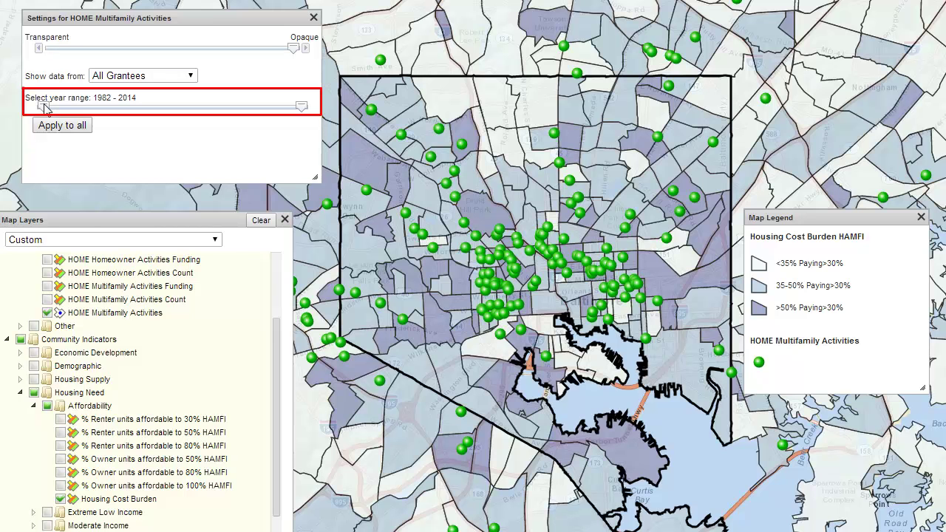
- Limit the HOME Multifamily Activities data to the year range 2004 - 2014
left_click_drag(43, 107, 227, 109)
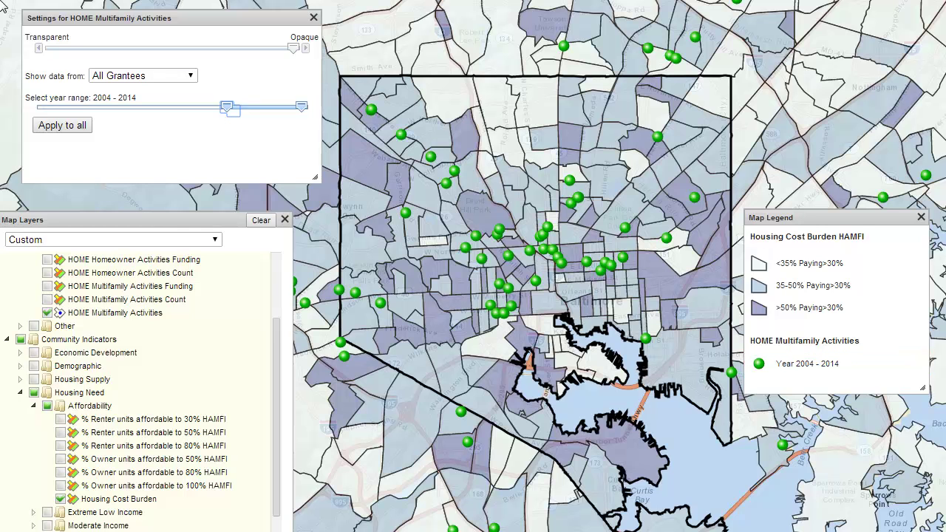
key("Tab")
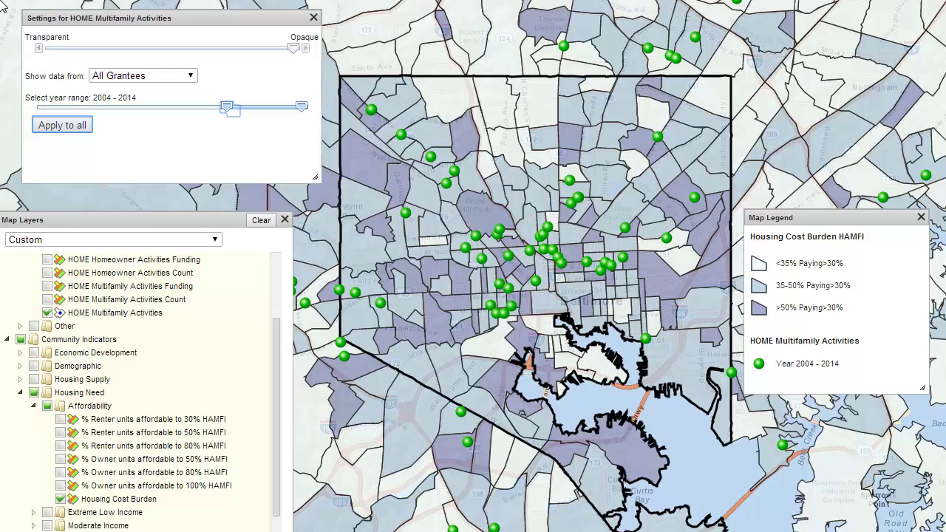